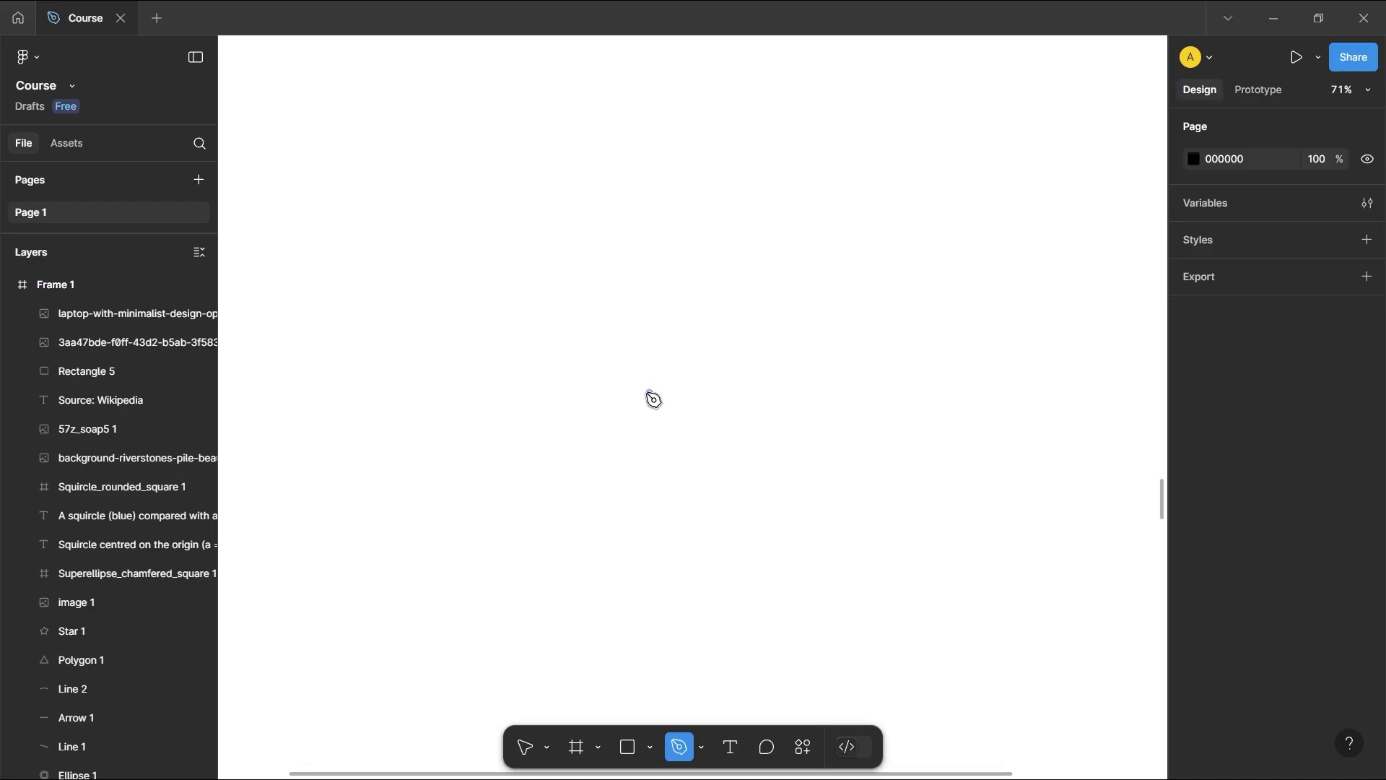
# Step: Draw a straight horizontal line from (890, 542) to (1174, 542), then undo it
pyautogui.click(642, 392)
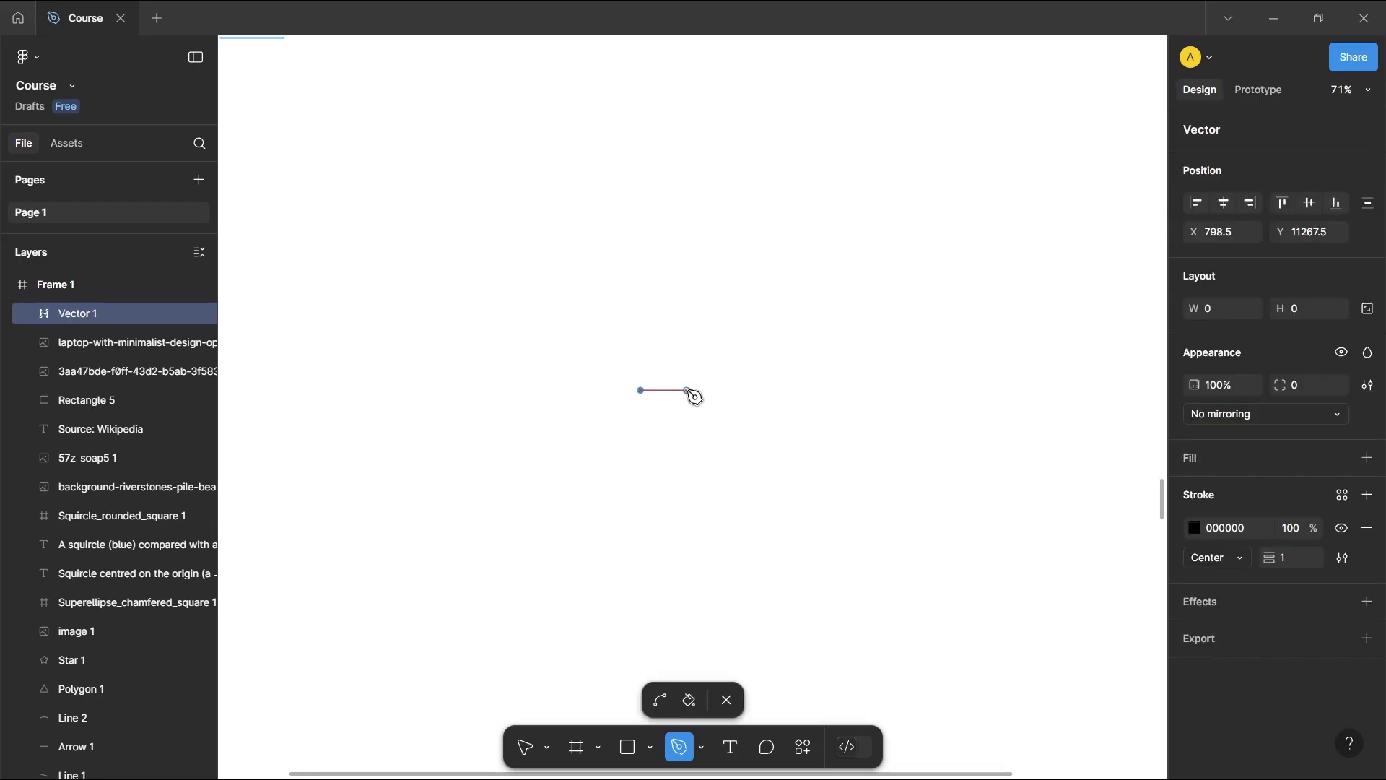
pyautogui.click(849, 392)
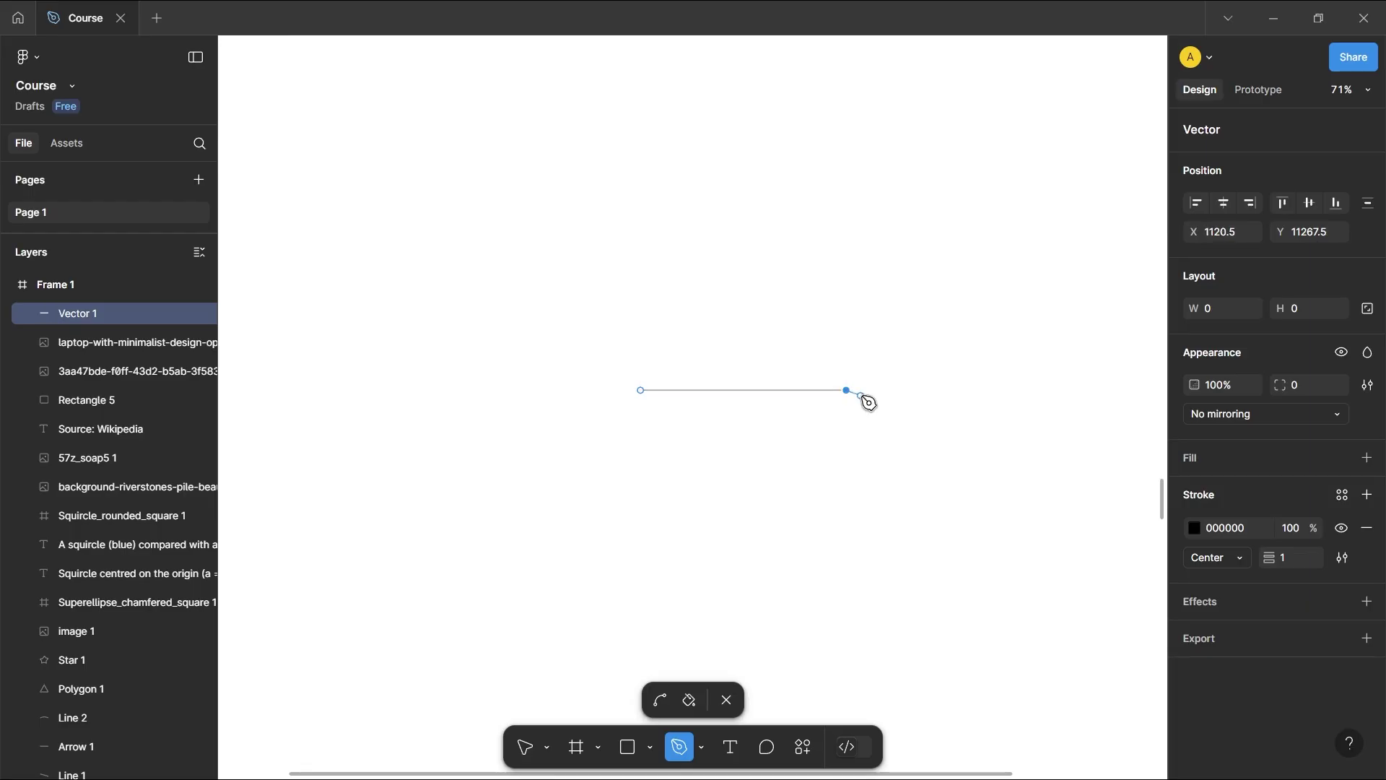
pyautogui.hotkey('ctrl', 'z')
pyautogui.hotkey('ctrl', 'z')
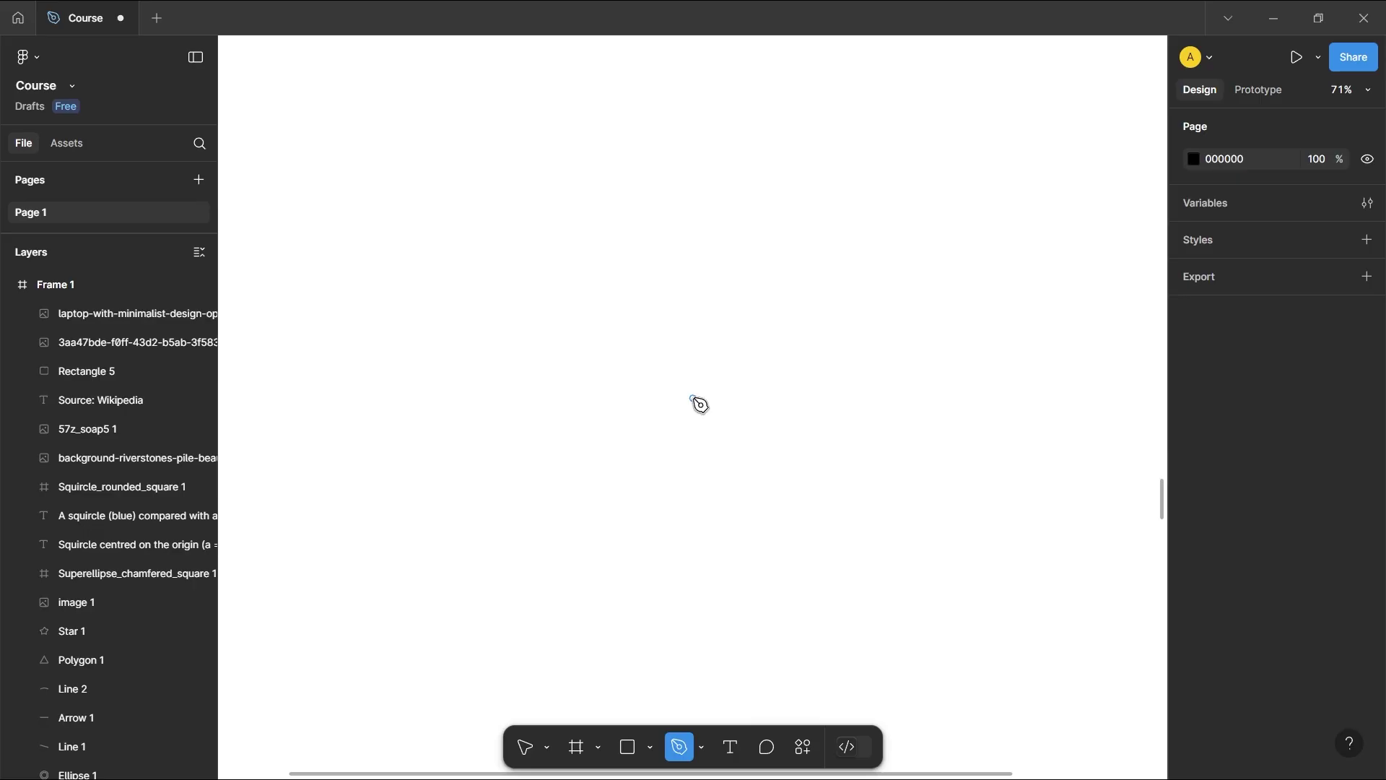
pyautogui.click(658, 417)
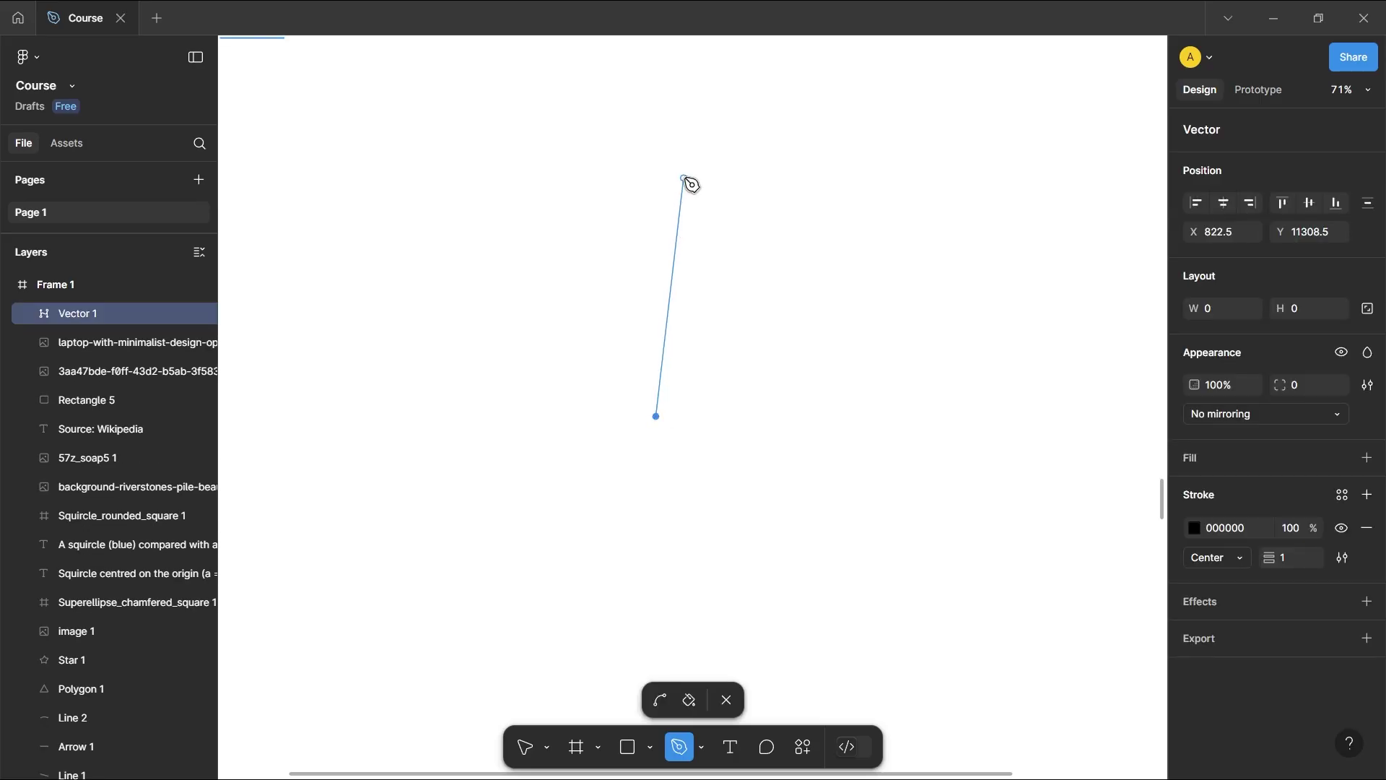
pyautogui.click(684, 176)
pyautogui.click(658, 418)
pyautogui.click(757, 220)
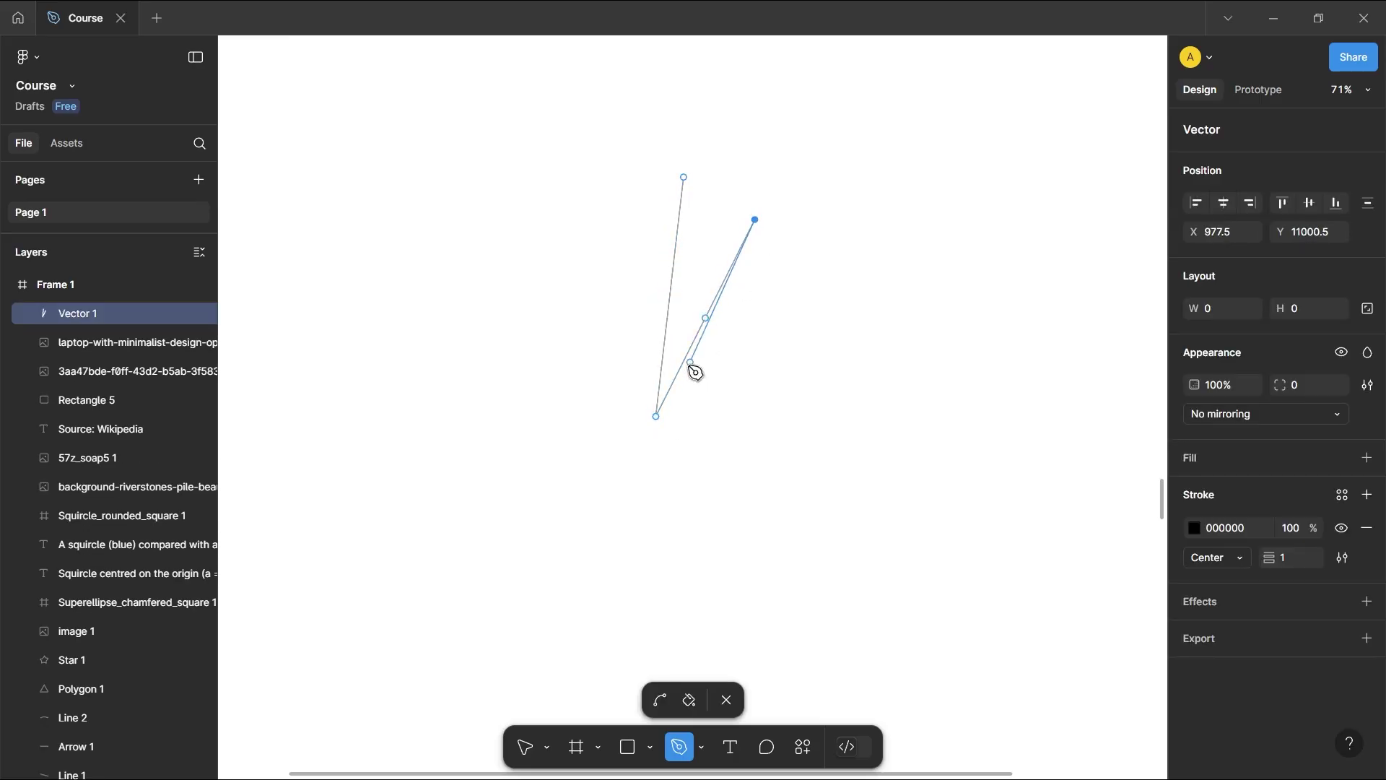
pyautogui.click(659, 418)
pyautogui.click(841, 305)
pyautogui.click(659, 419)
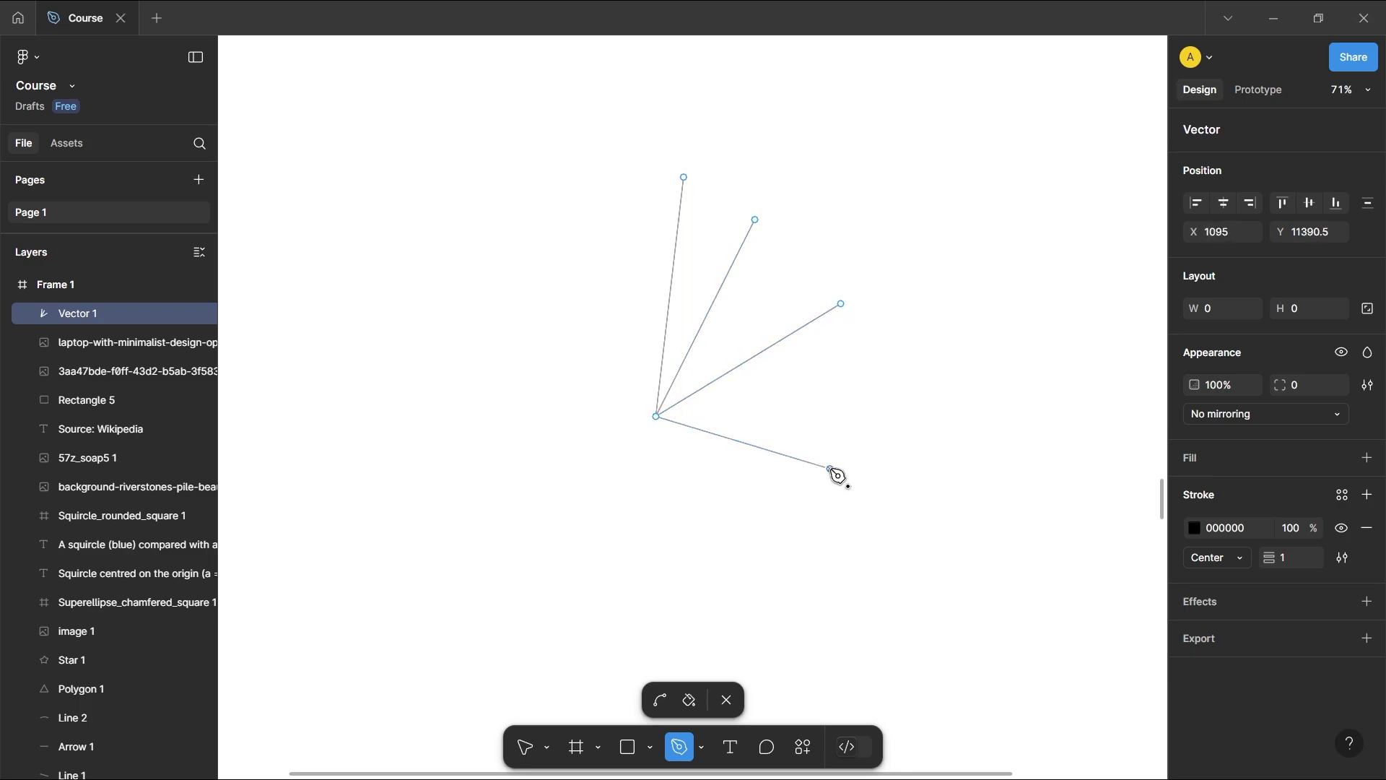
pyautogui.click(832, 471)
pyautogui.click(657, 418)
pyautogui.click(668, 520)
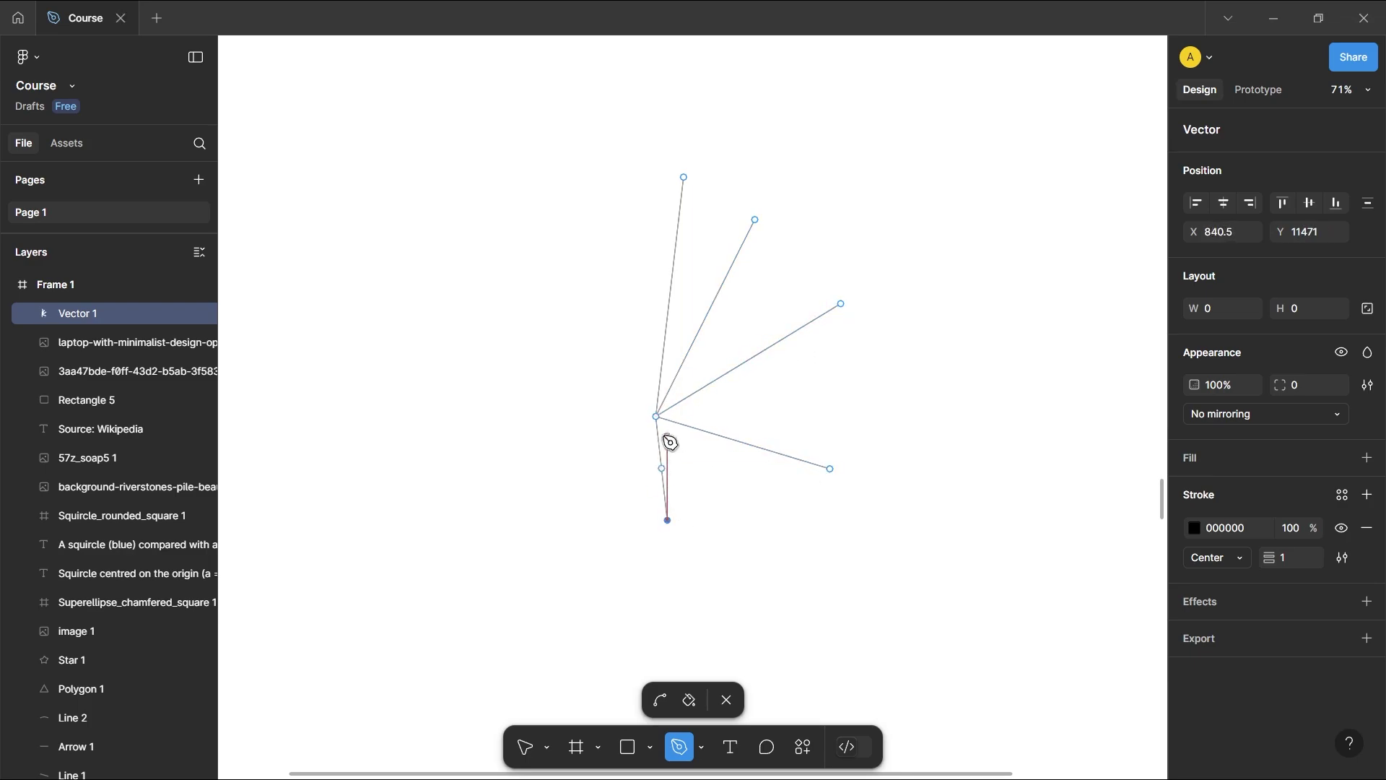
pyautogui.click(658, 416)
pyautogui.hotkey('ctrl', 'z')
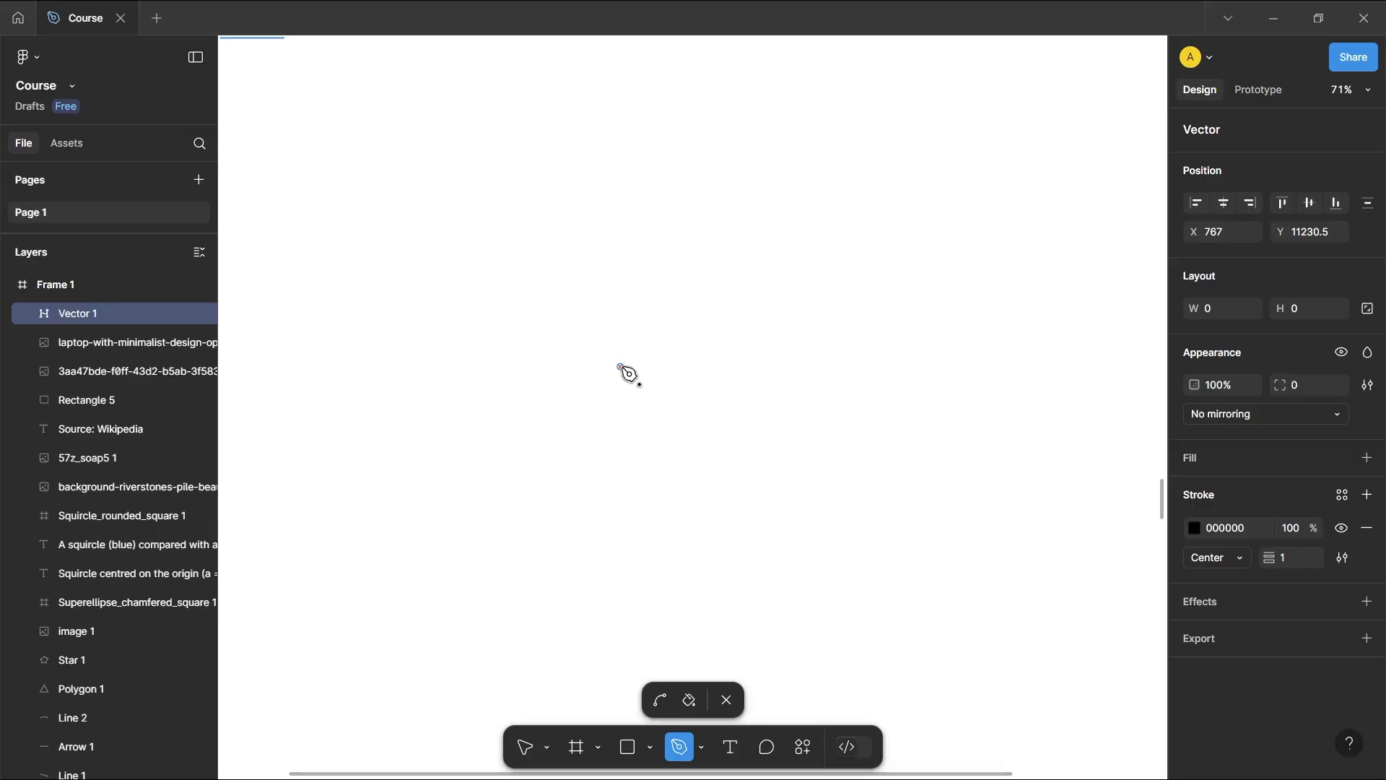
# Step: Draw a horizontal segment from (861, 508) to (1180, 508), then a downward Bezier curve
pyautogui.click(622, 368)
pyautogui.click(853, 368)
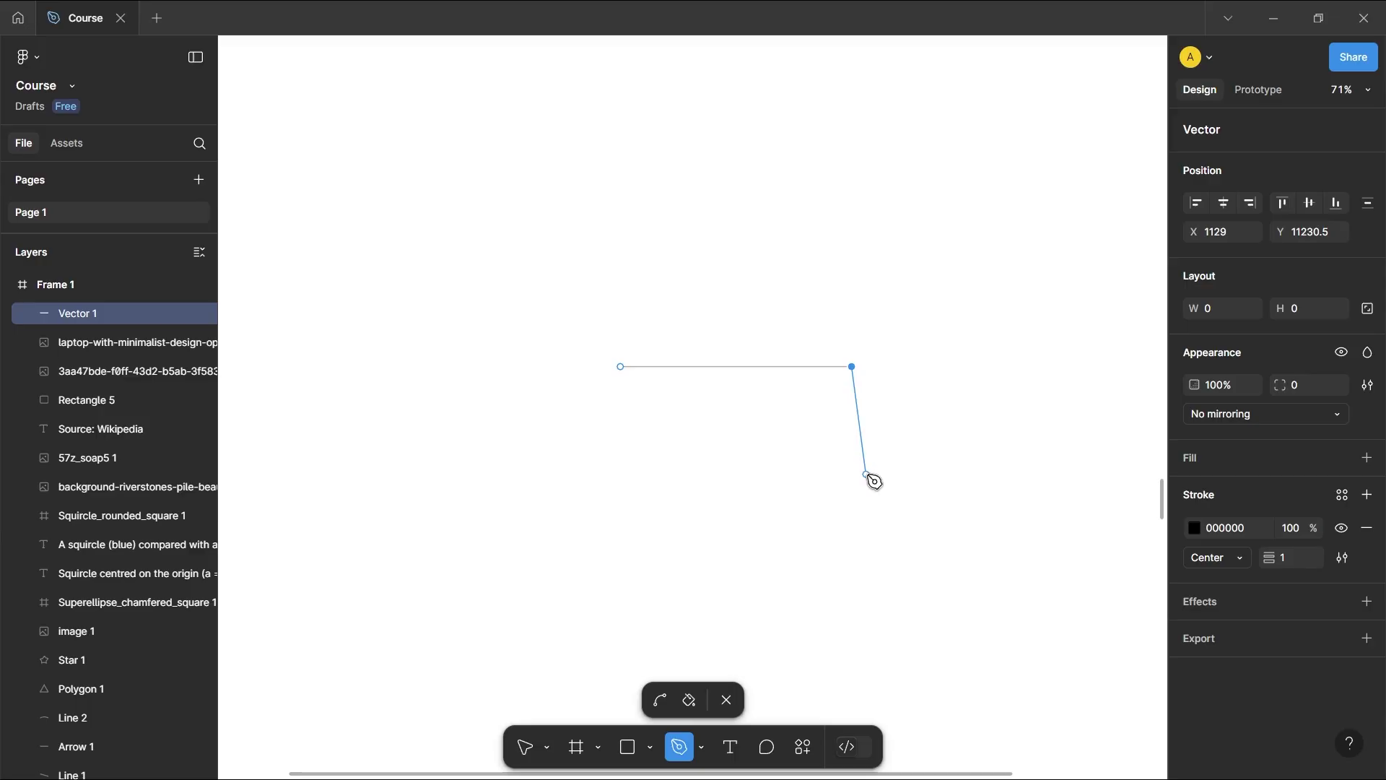
pyautogui.moveTo(900, 519)
pyautogui.mouseDown()
pyautogui.moveTo(822, 596)
pyautogui.moveTo(756, 610)
pyautogui.mouseUp()
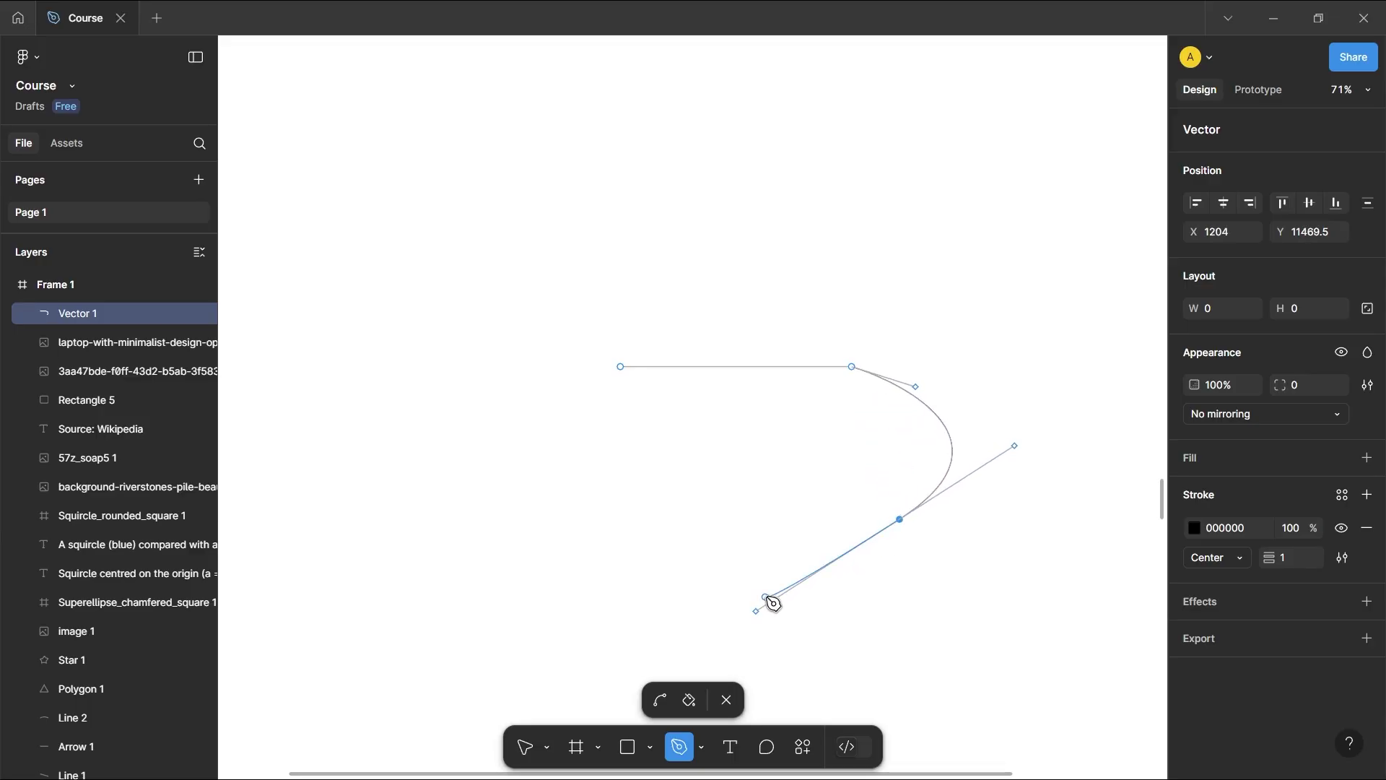
pyautogui.press('Escape')
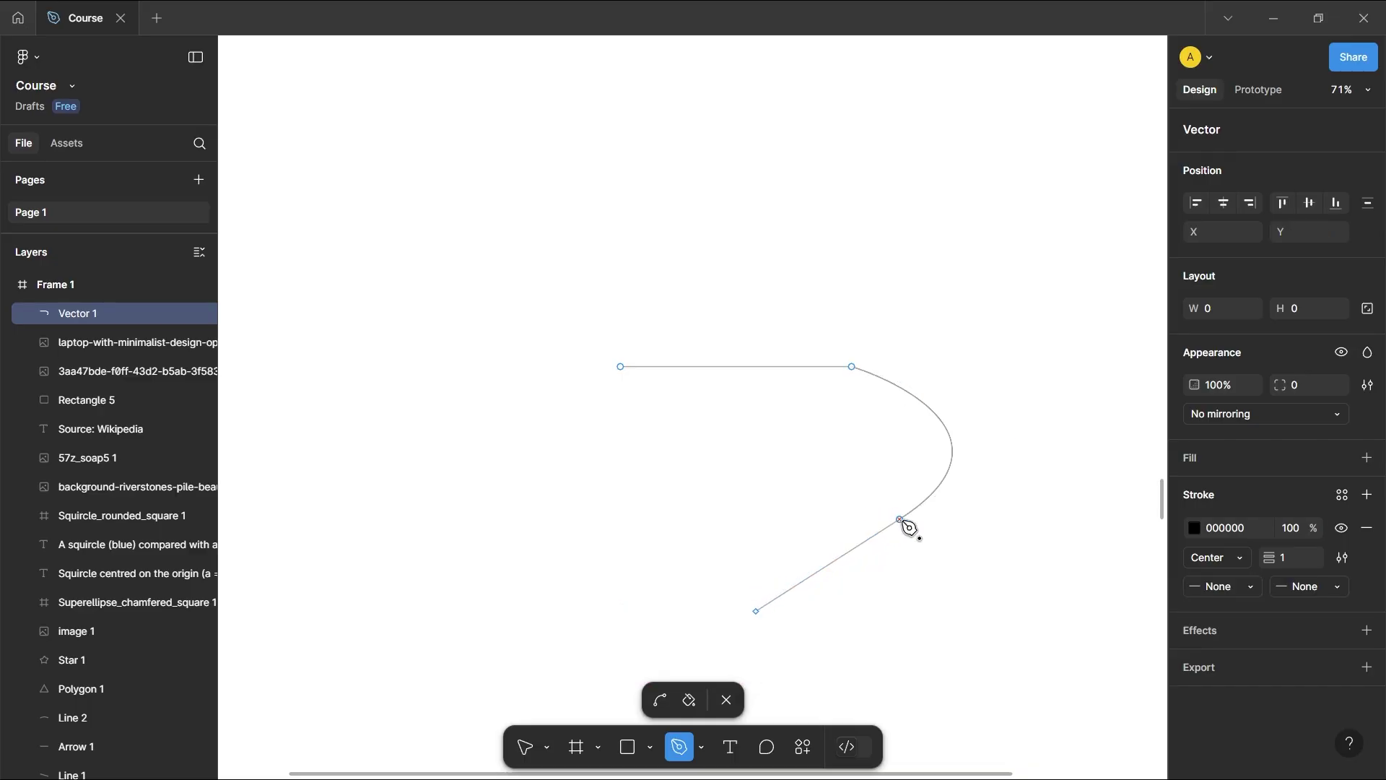
# Step: Extend from the curve's lower anchor to the lower right and up, closing at the top anchor
pyautogui.click(910, 528)
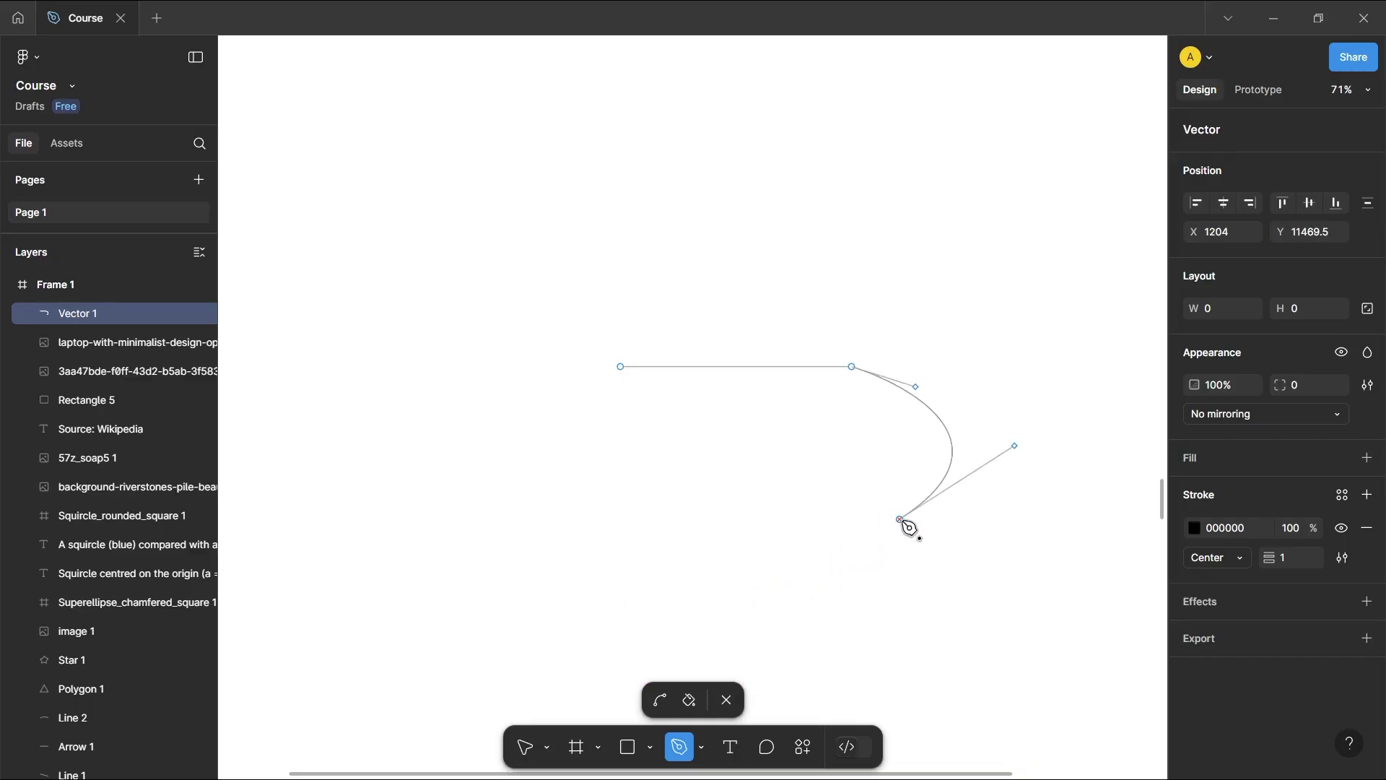
pyautogui.click(1054, 571)
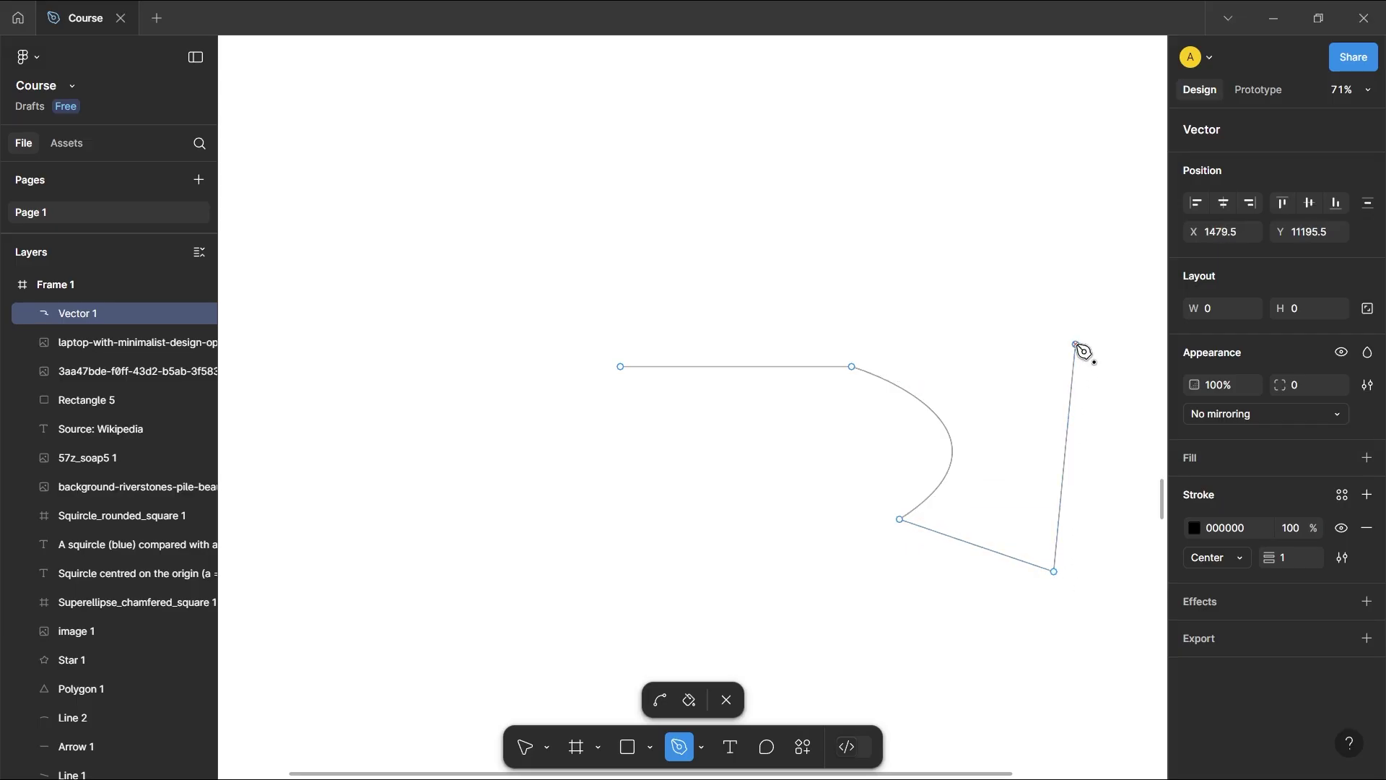
pyautogui.click(1076, 345)
pyautogui.click(854, 367)
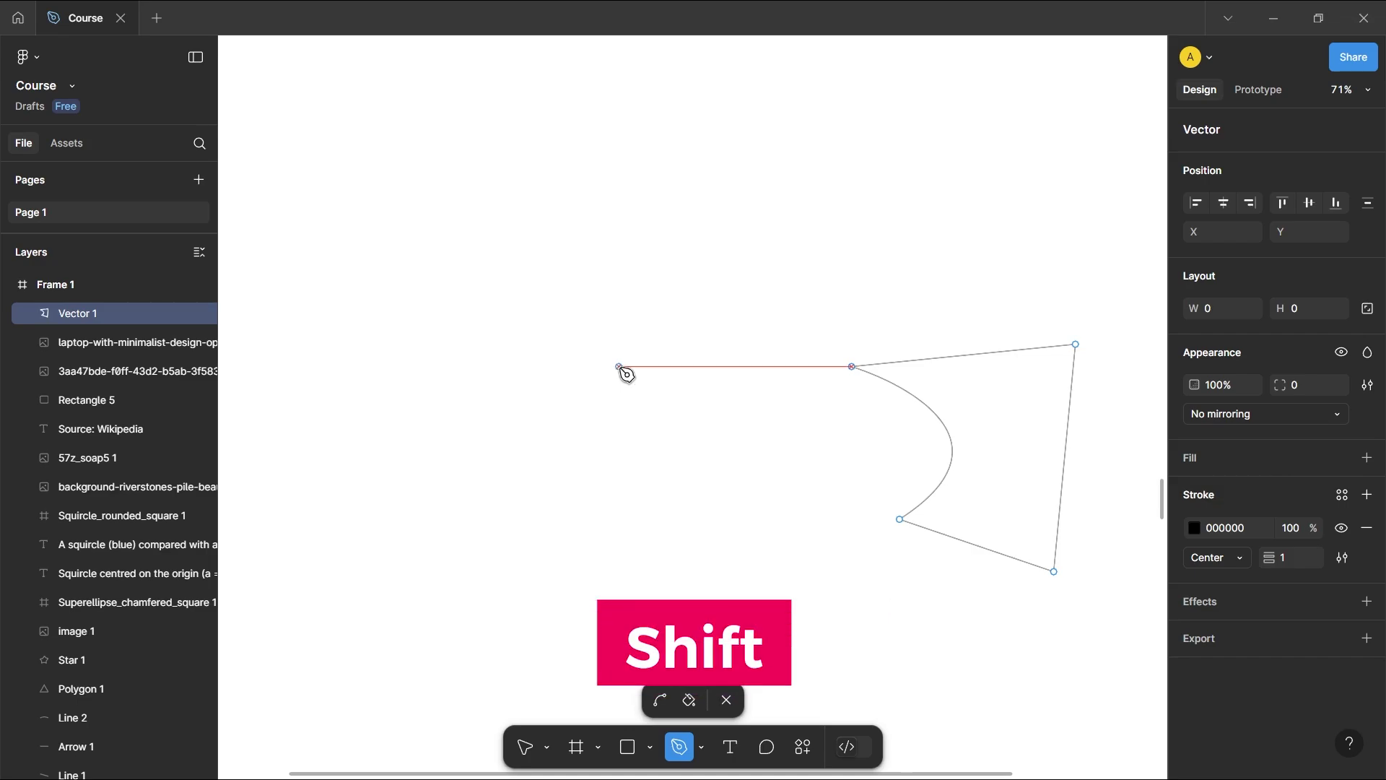
# Step: Bend the top edge upward into an arc using the Ctrl bend tool
pyautogui.keyDown('shift'); pyautogui.click(853, 369); pyautogui.keyUp('shift')
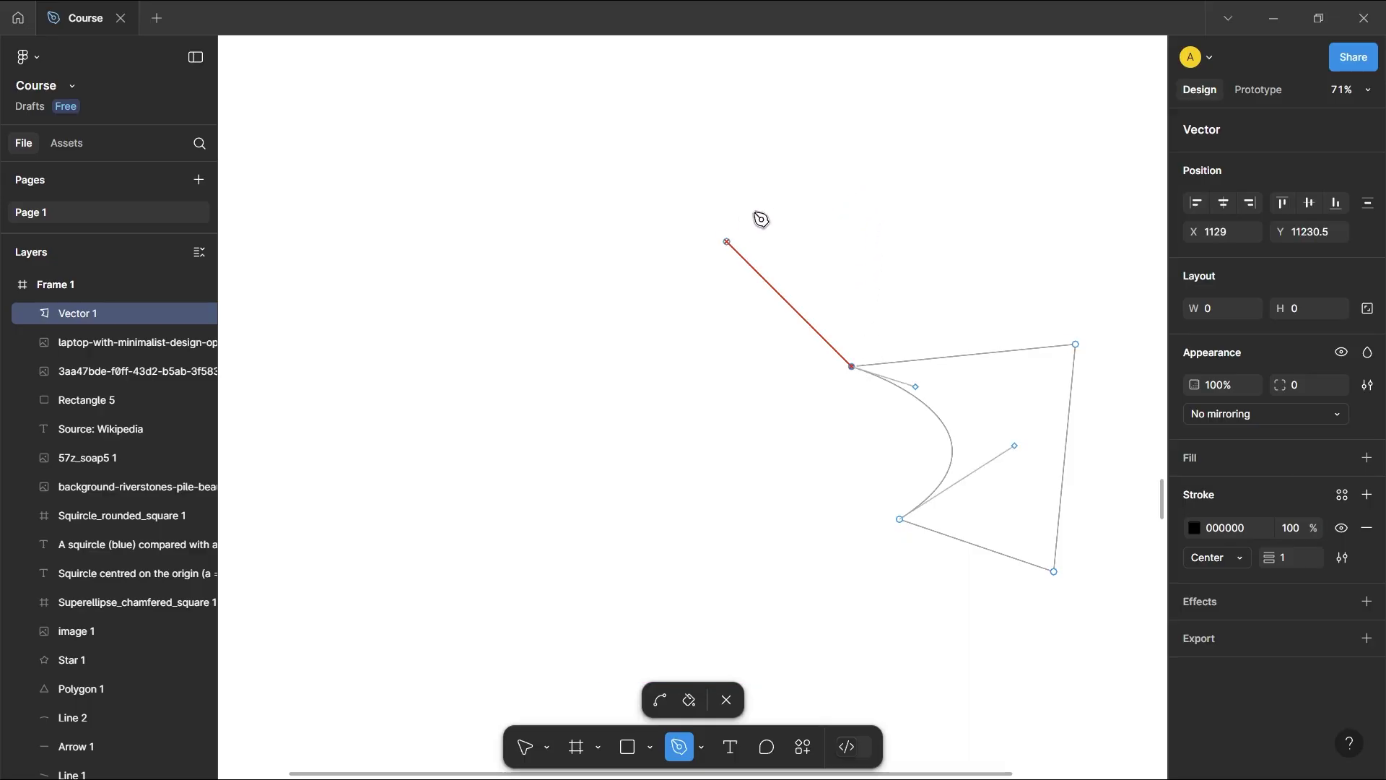
pyautogui.moveTo(965, 356); pyautogui.dragTo(961, 263)
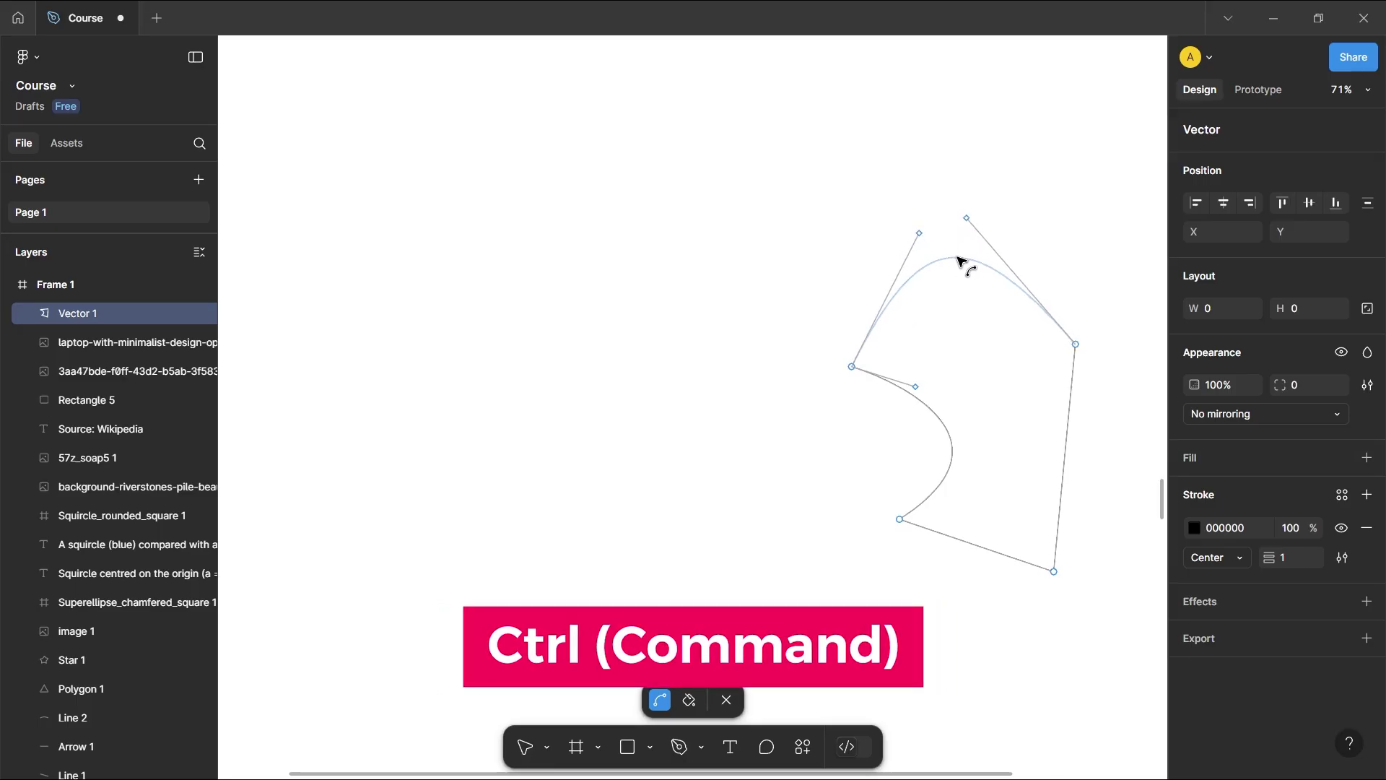